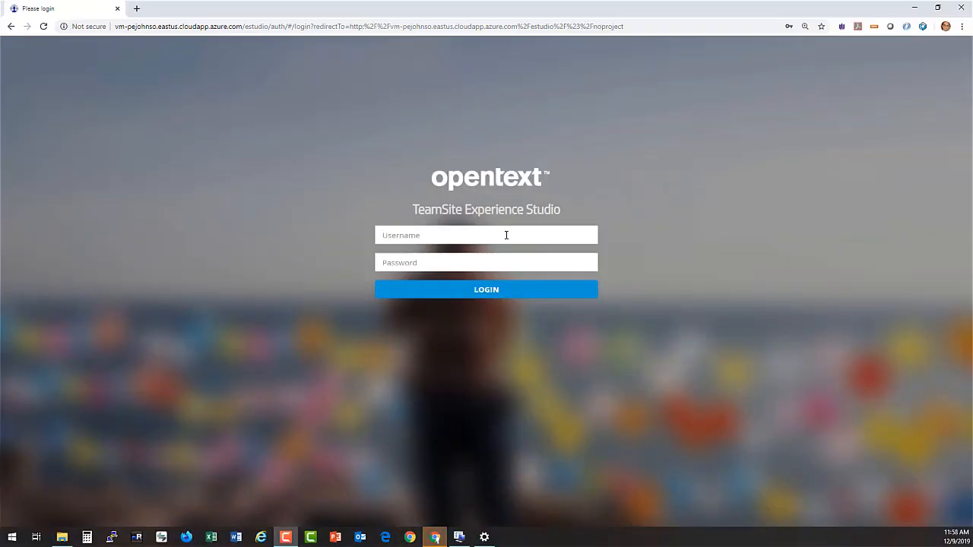
Step: Log in with the account's username and password, and expand Demo-Project to view its sites
click(505, 235)
click(445, 260)
click(492, 295)
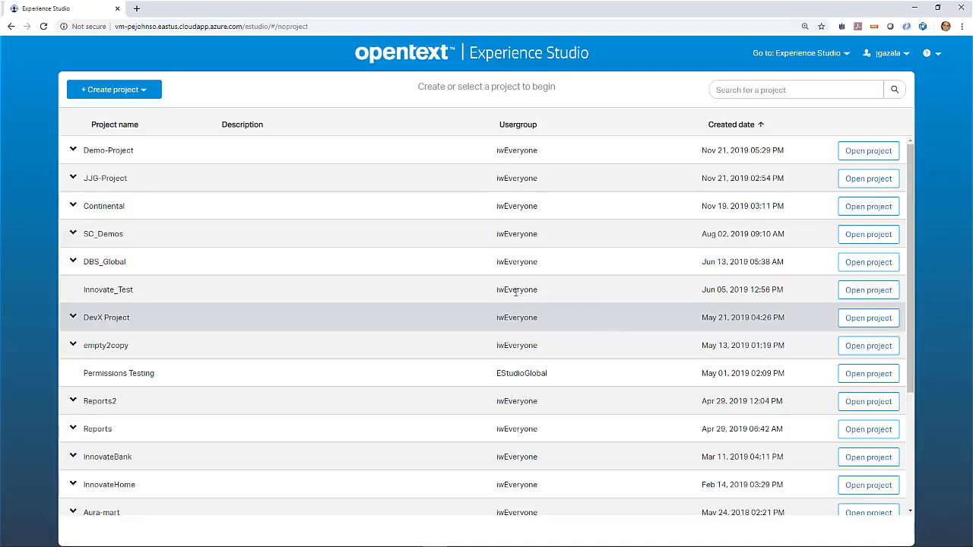
click(72, 151)
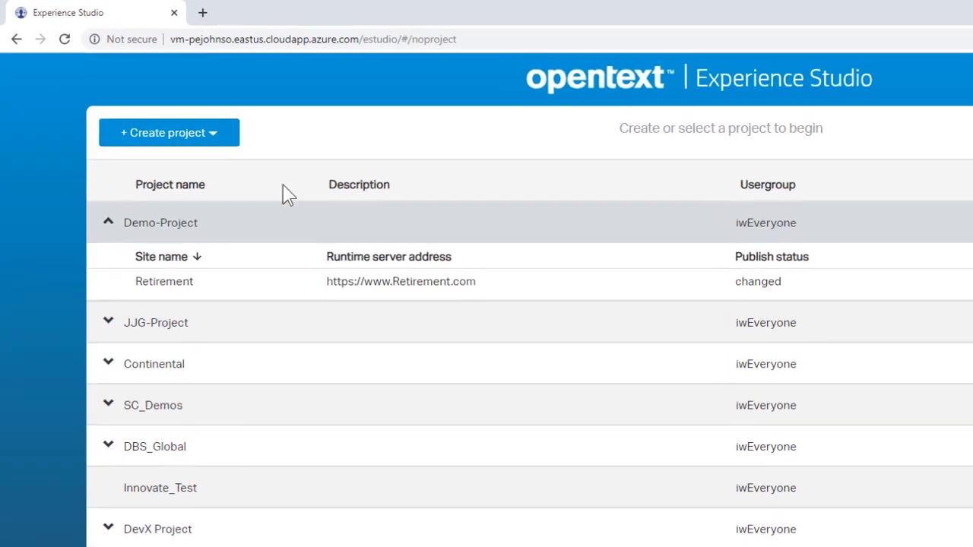
Step: Start a new project named Test Project2, keep the iwEveryone usergroup, and proceed to its localization settings
click(214, 137)
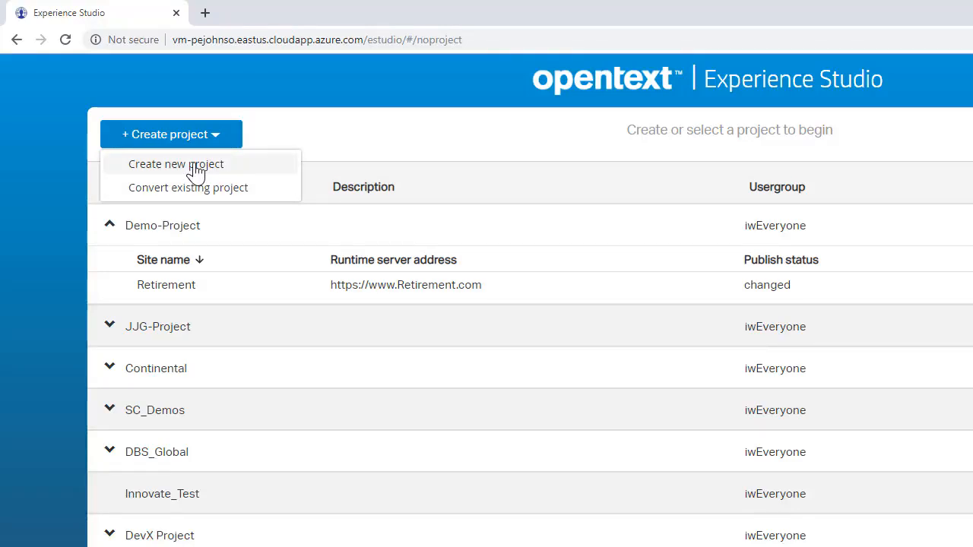
click(195, 170)
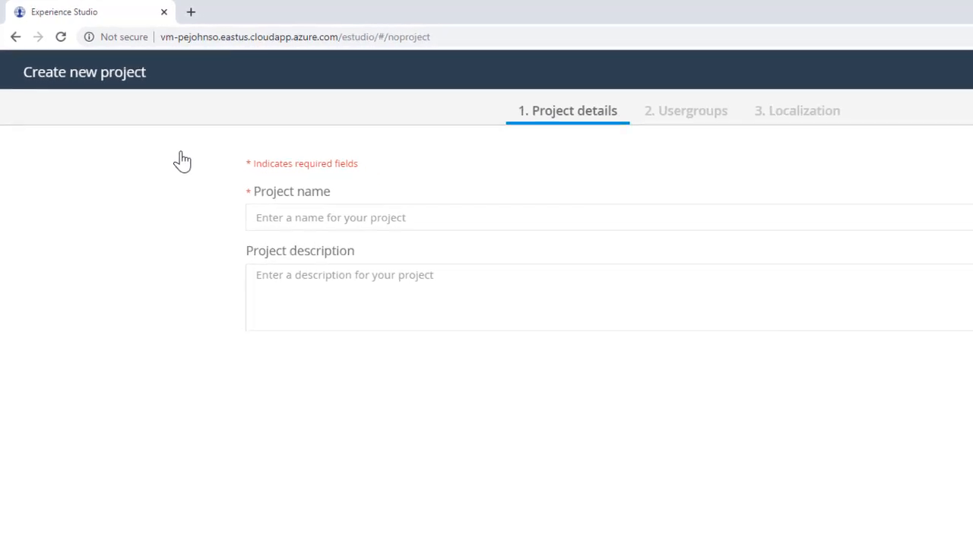
click(291, 173)
text(Test Project)
key(Tab)
click(262, 153)
text(2)
click(285, 215)
click(794, 532)
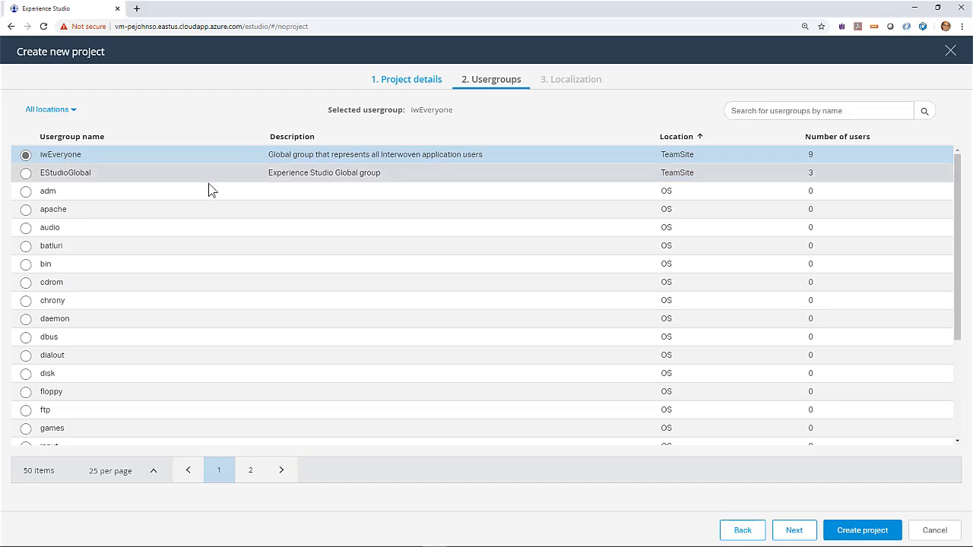
click(794, 530)
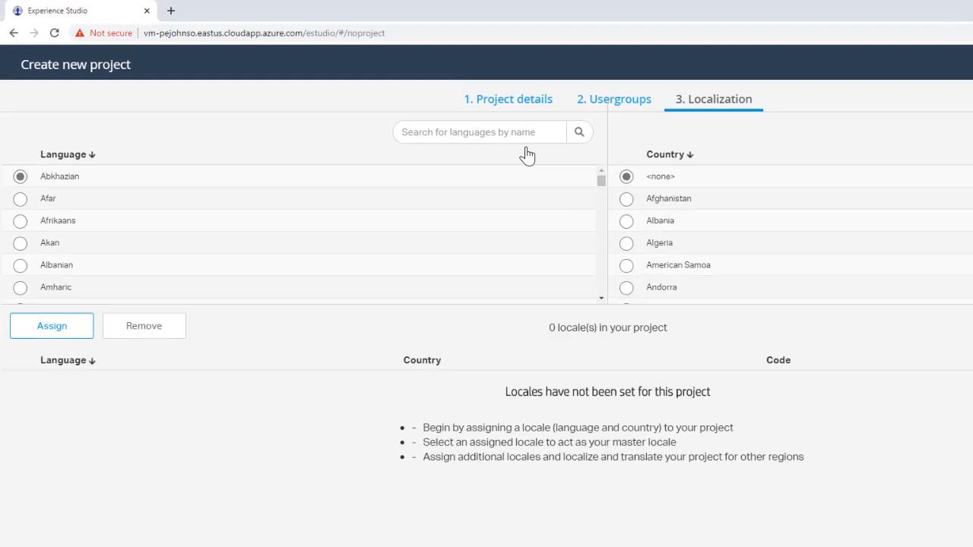
Step: Assign the English – United States locale to the new project and create the project
click(419, 108)
text(Un)
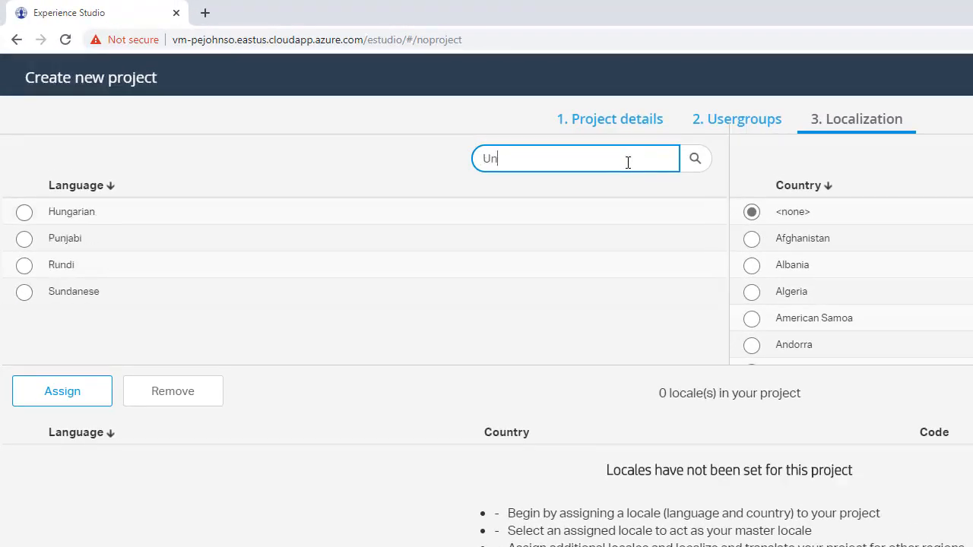
key(BackSpace)
key(BackSpace)
text(Eng)
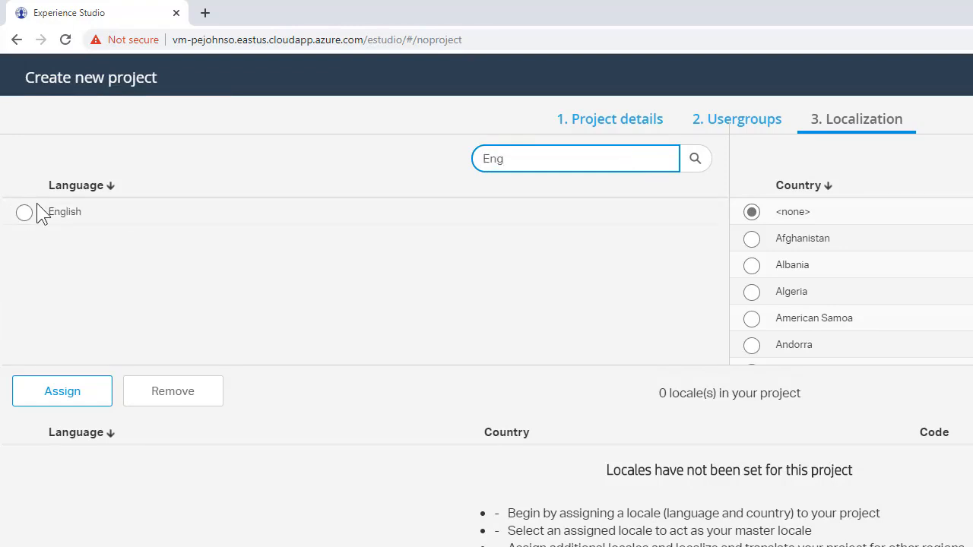
click(62, 212)
click(774, 159)
text(Uni)
click(267, 320)
click(42, 261)
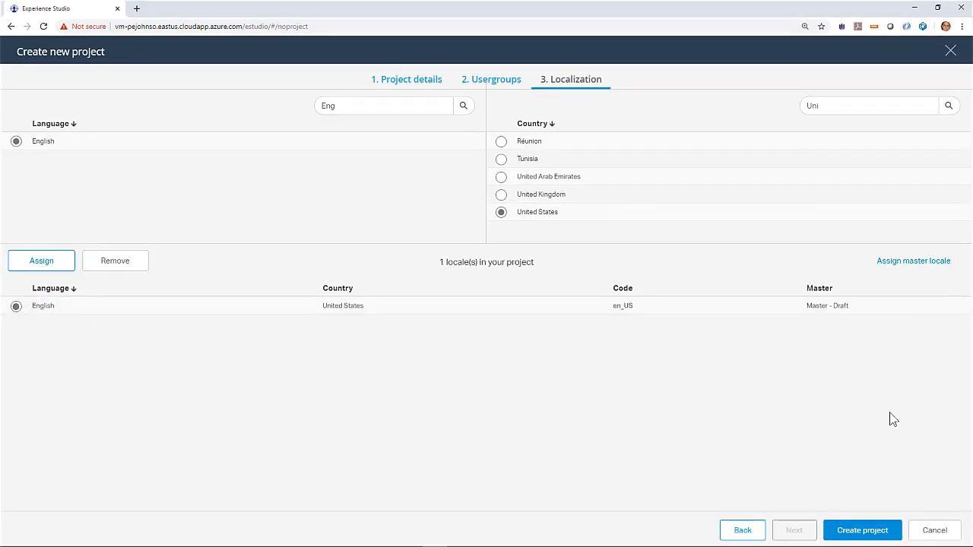
click(871, 530)
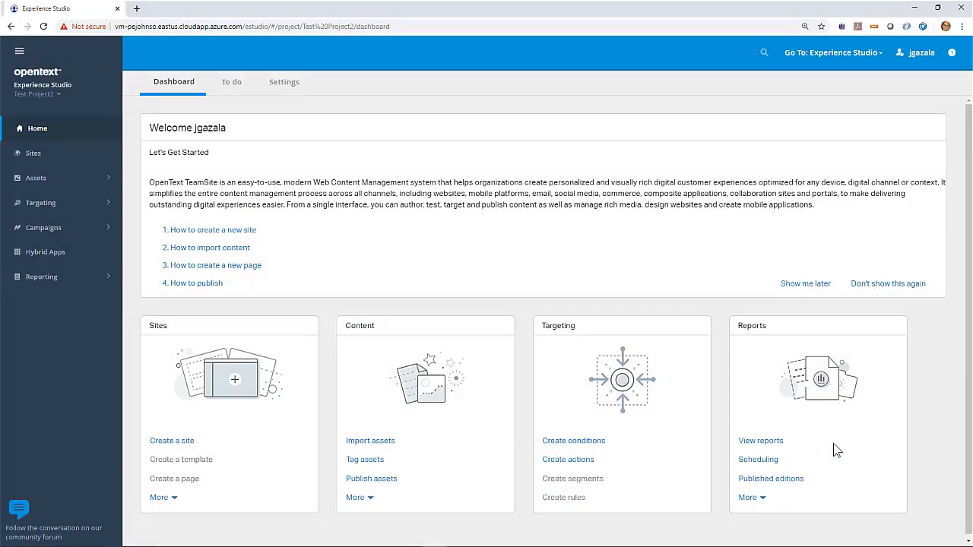
Step: In the project's settings, assign the Spanish – United States locale as an additional locale
click(285, 83)
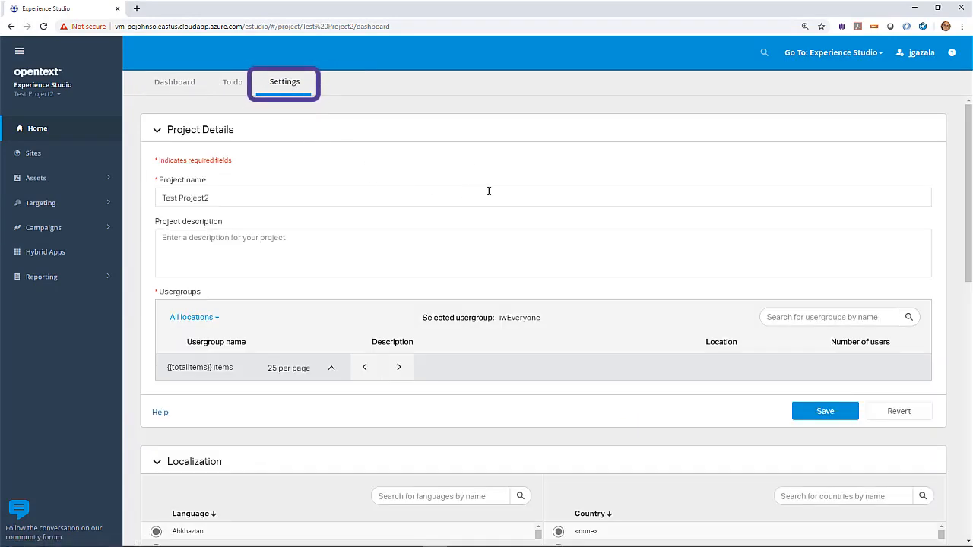
scroll(486, 192, down, 2)
scroll(582, 259, down, 2)
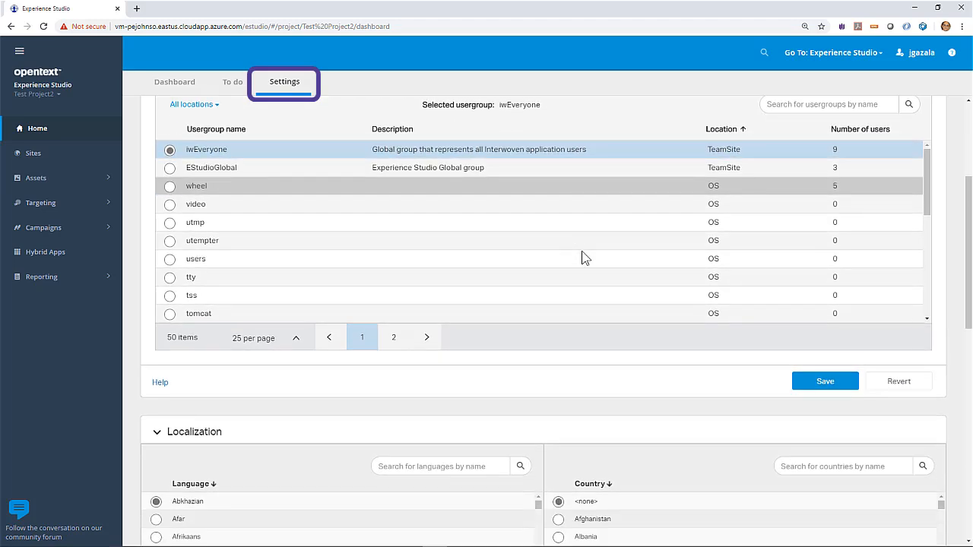
scroll(515, 215, down, 5)
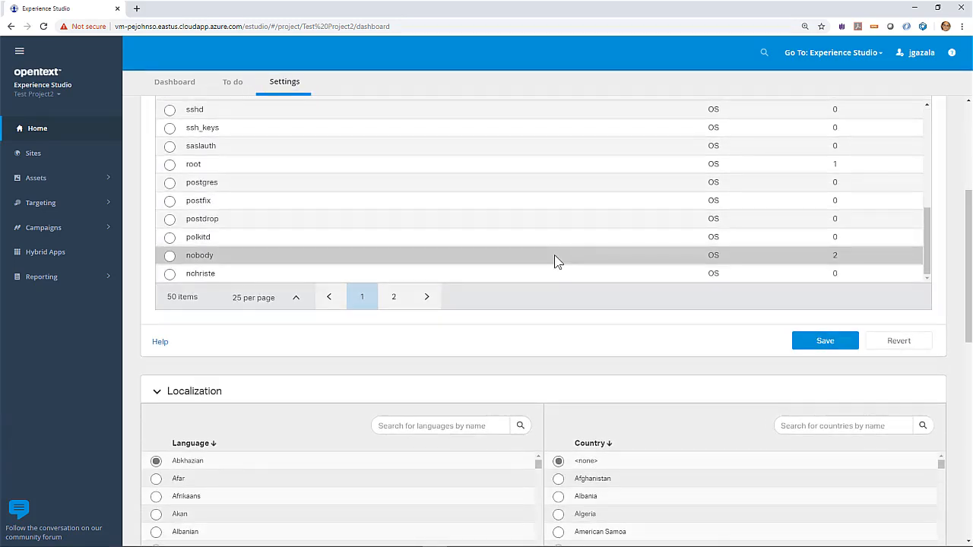
scroll(559, 266, down, 3)
click(465, 223)
text(Spa)
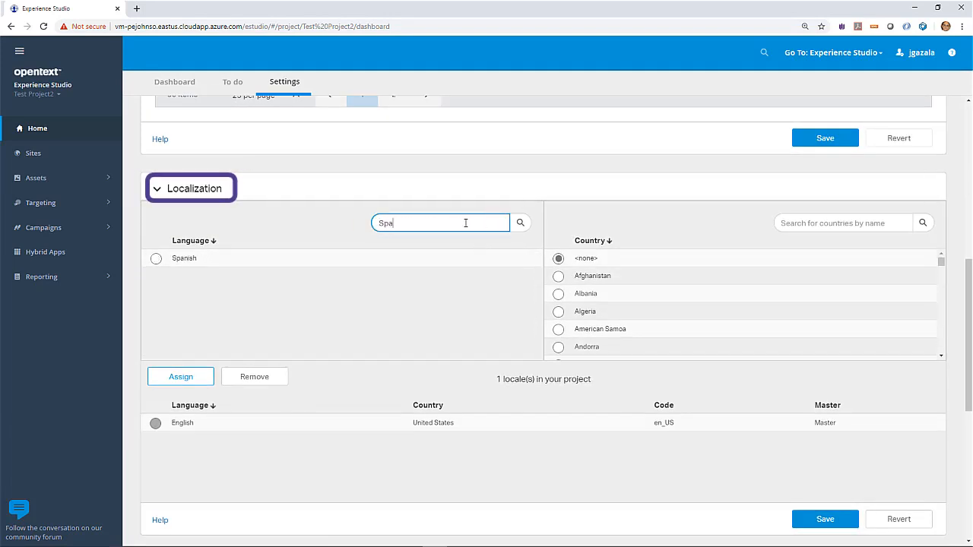
click(156, 259)
click(825, 223)
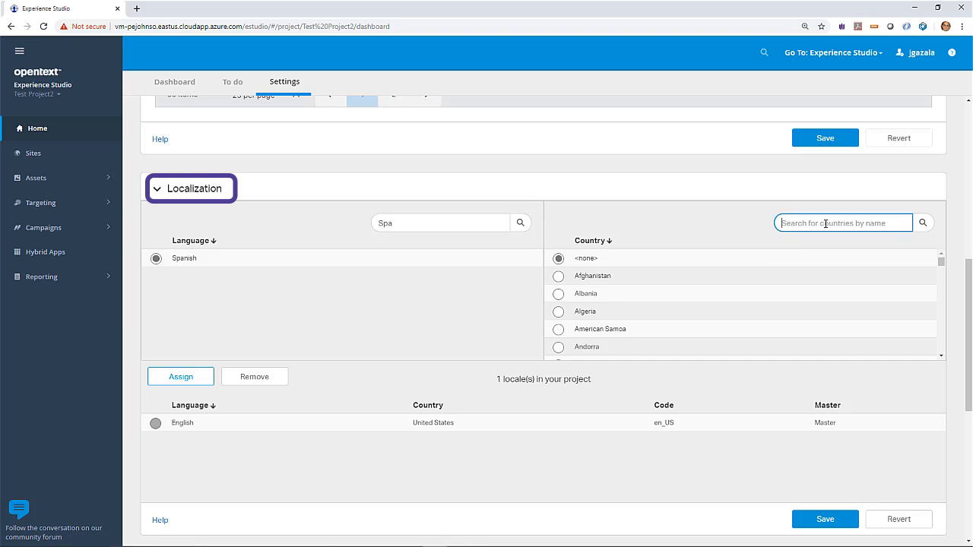
text(Uni)
click(598, 330)
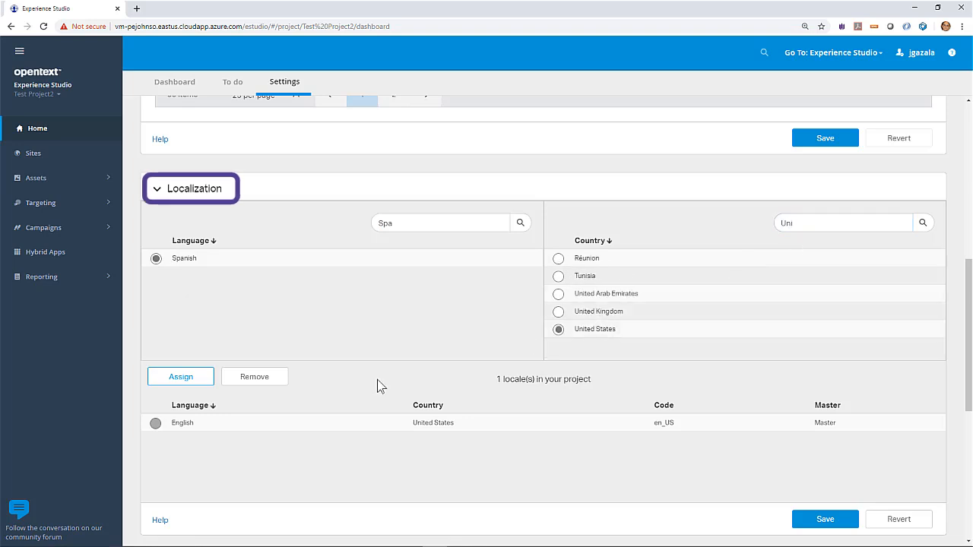
click(180, 377)
Step: Assign the French – Canada locale to the project
click(374, 223)
key(ctrl+a)
text(Fre)
click(156, 260)
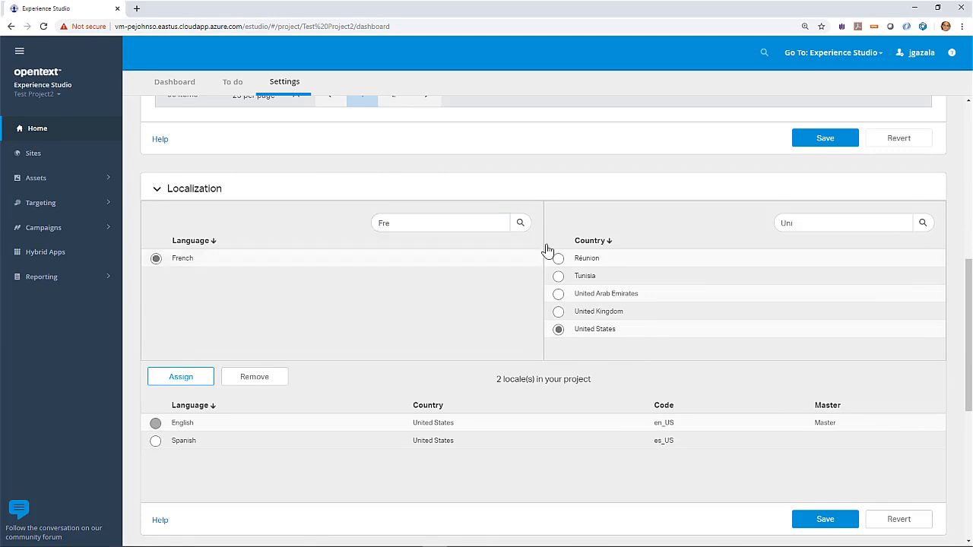
click(840, 227)
key(ctrl+a)
text(Can)
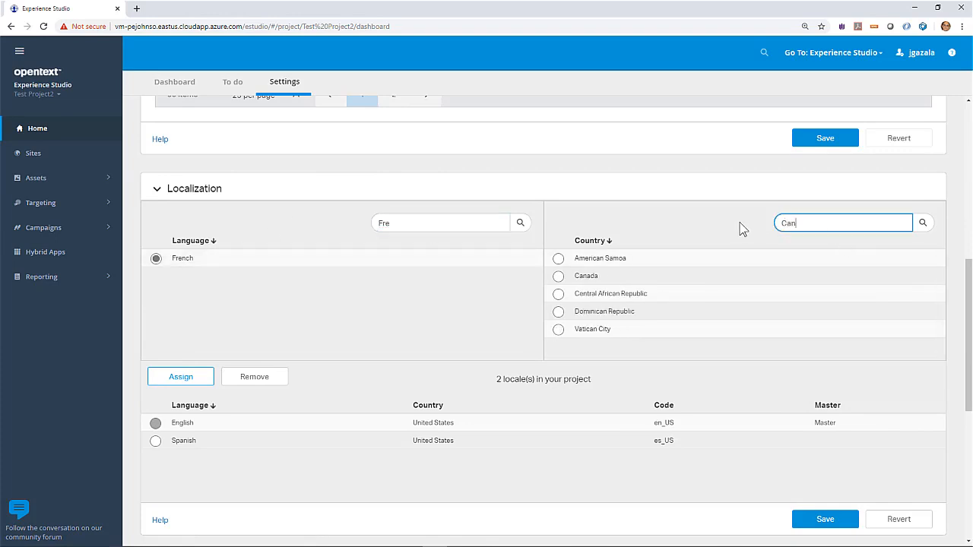
click(560, 277)
click(183, 380)
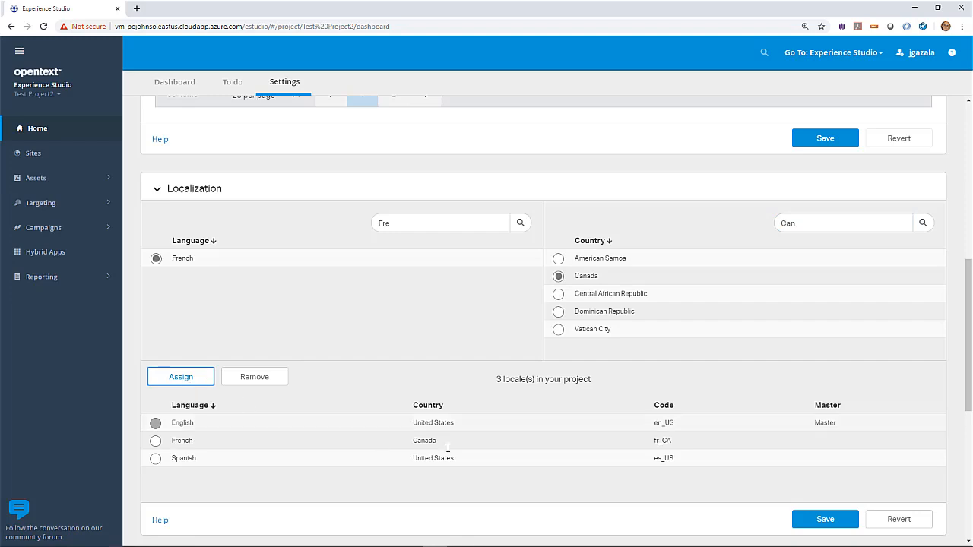
Step: Review the project's default configurations and its to-do tasks and jobs, and return to the dashboard
scroll(764, 439, down, 2)
scroll(669, 441, down, 2)
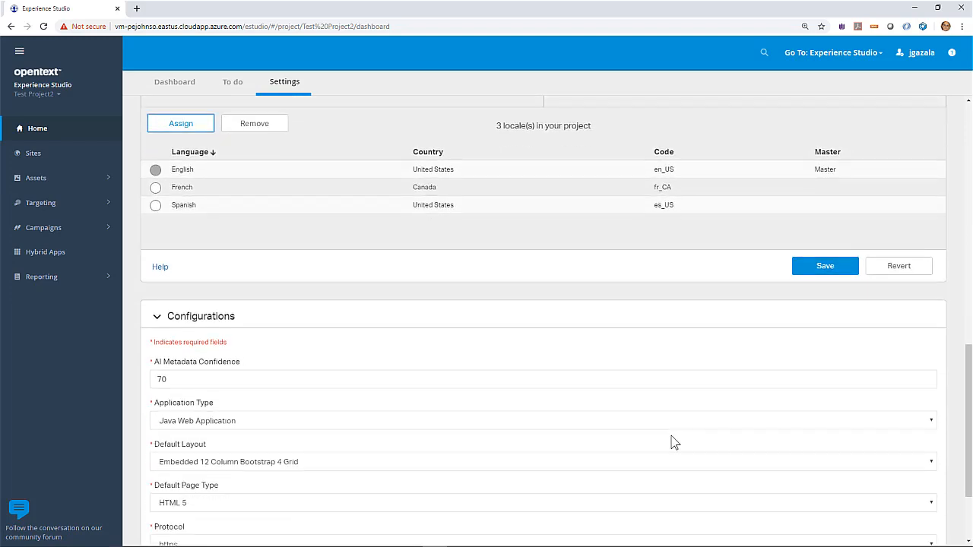
scroll(712, 403, down, 2)
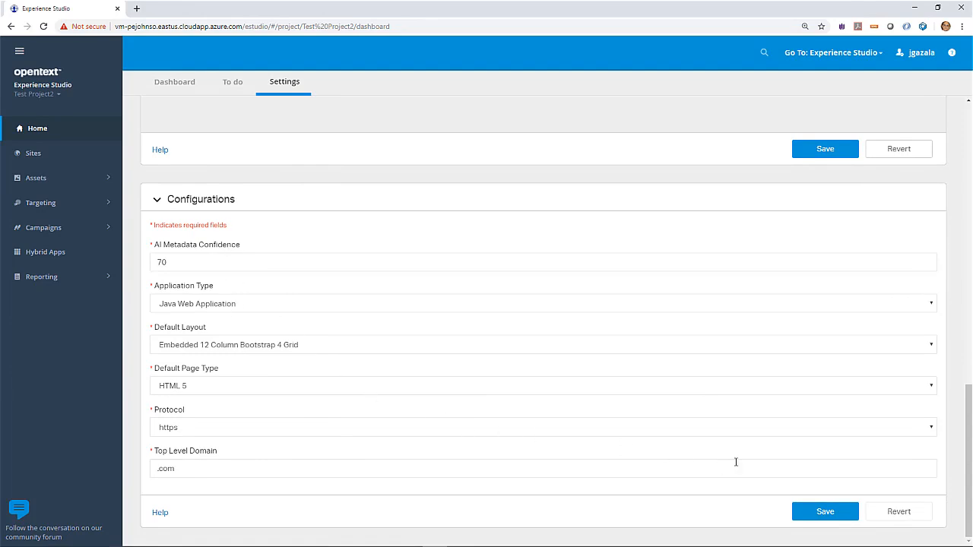
scroll(700, 369, up, 10)
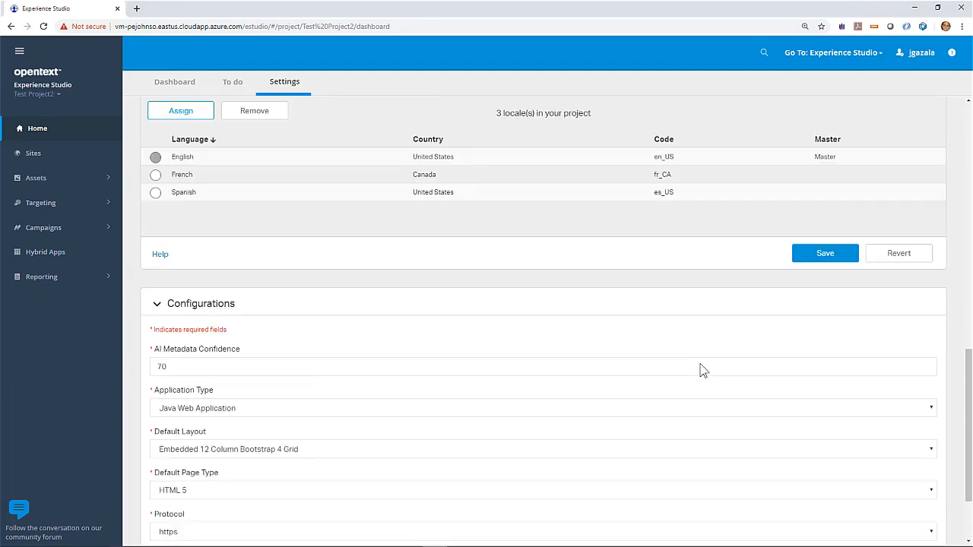
click(233, 85)
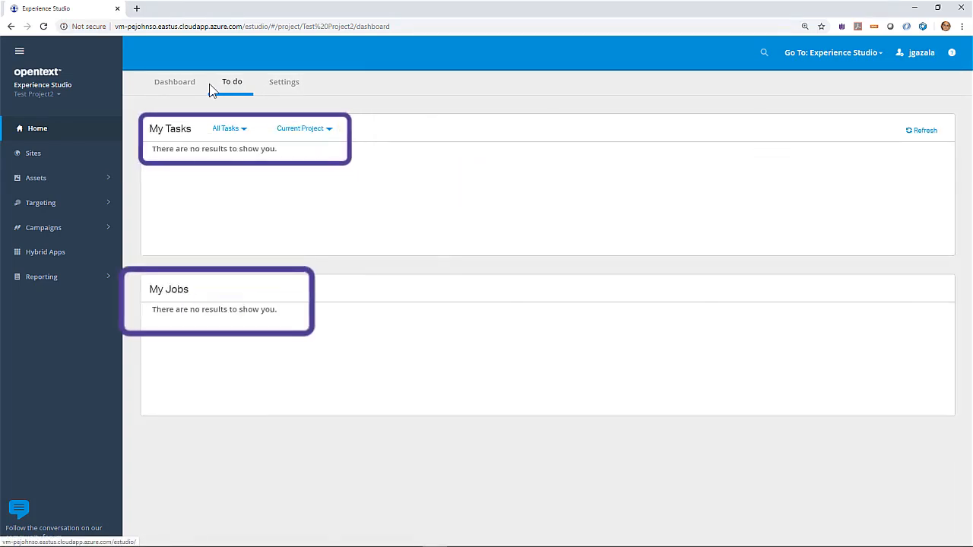
click(174, 85)
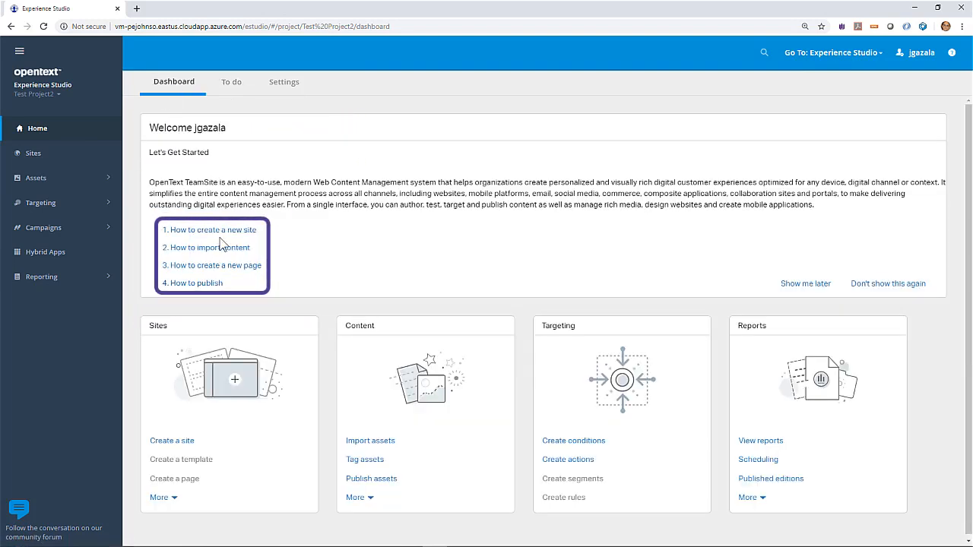
Step: Preview the guided walk-through on creating a new site up to its New Site prompt, stop it, and return to the dashboard
click(217, 231)
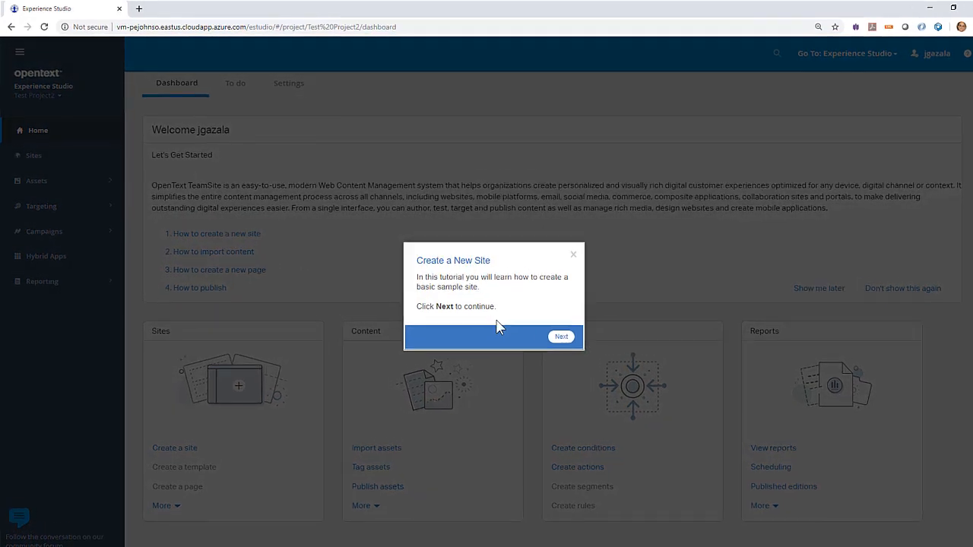
click(560, 335)
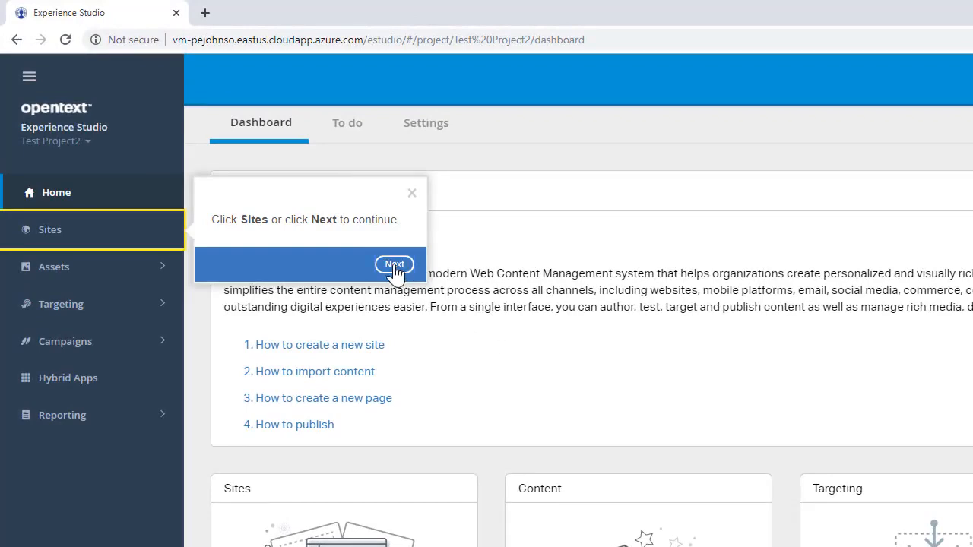
click(395, 264)
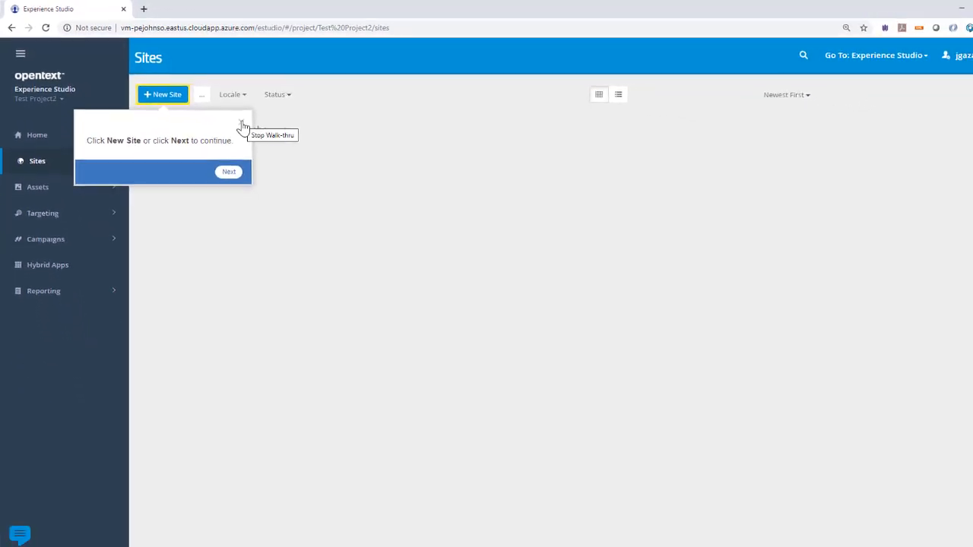
click(242, 124)
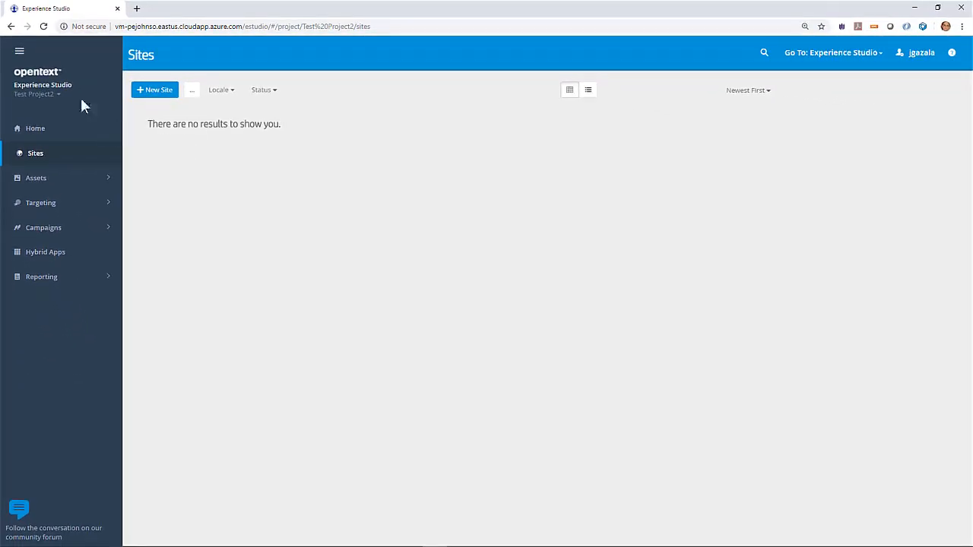
click(11, 26)
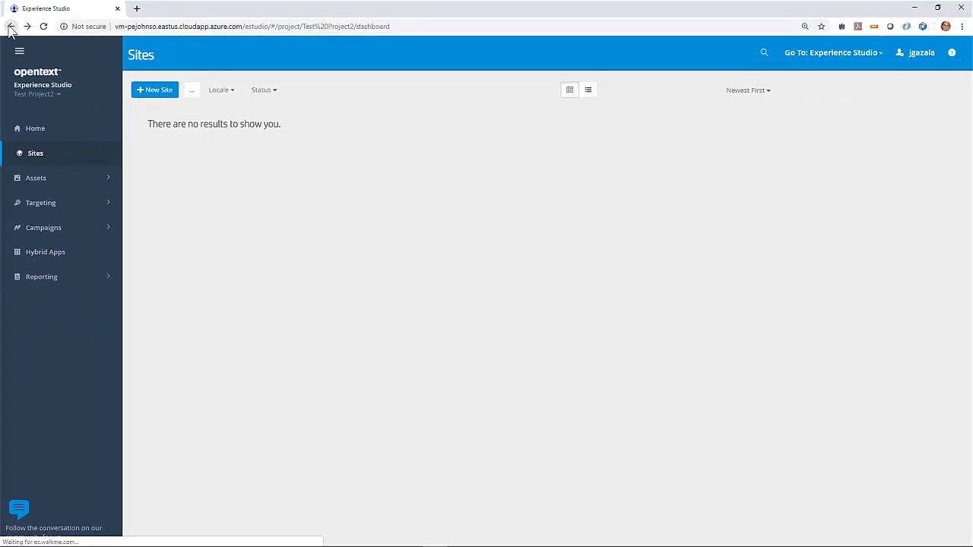
Step: Postpone the welcome guide on the dashboard and check the additional Content options
click(806, 285)
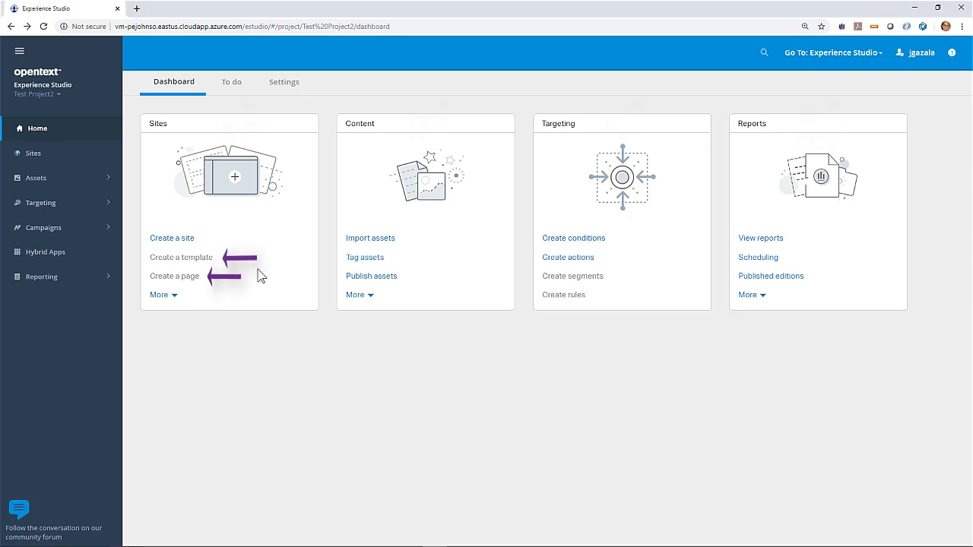
click(356, 296)
click(359, 296)
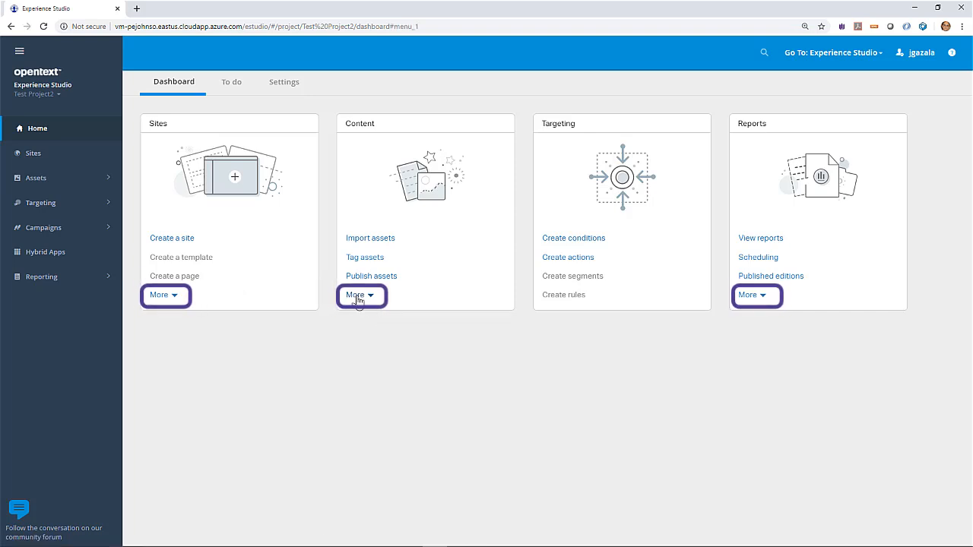
Step: Start a new site named Test Site, keep the suggested alias and runtime server address, and proceed to the site type
click(175, 239)
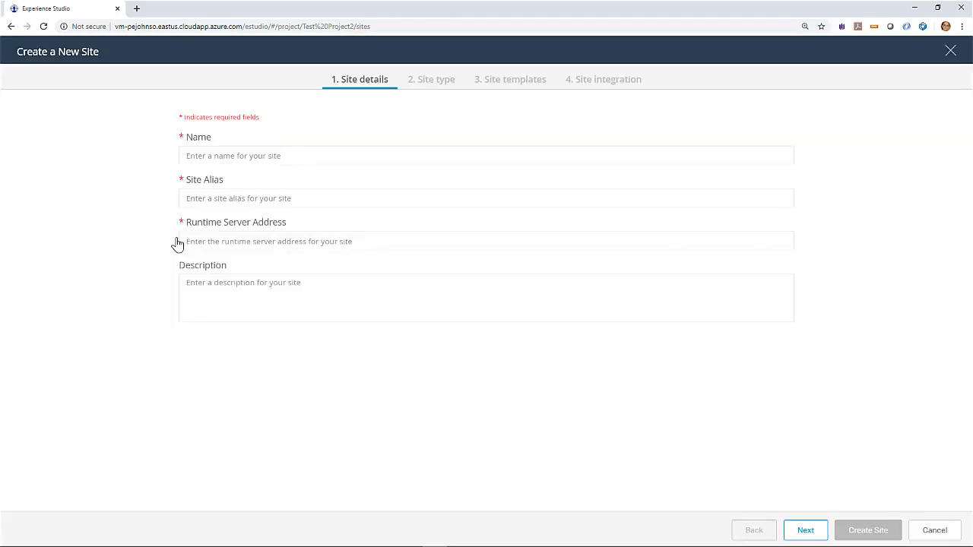
click(261, 157)
text(Test Si)
text(te)
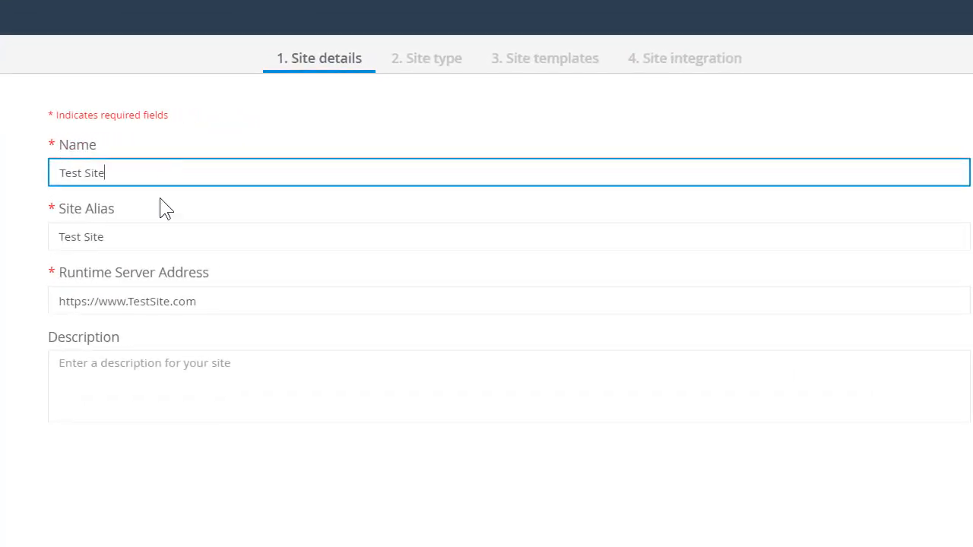
drag(118, 241, 50, 237)
drag(199, 303, 63, 297)
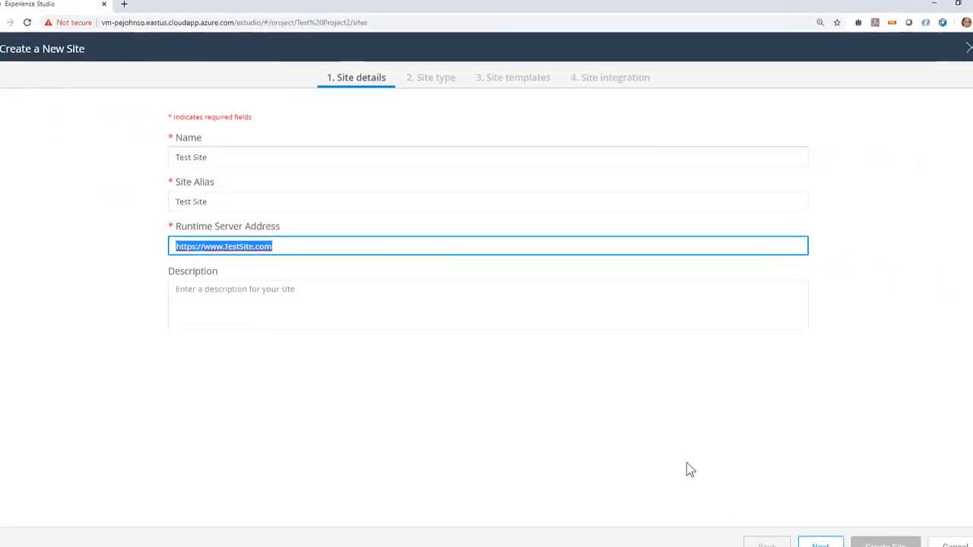
click(809, 532)
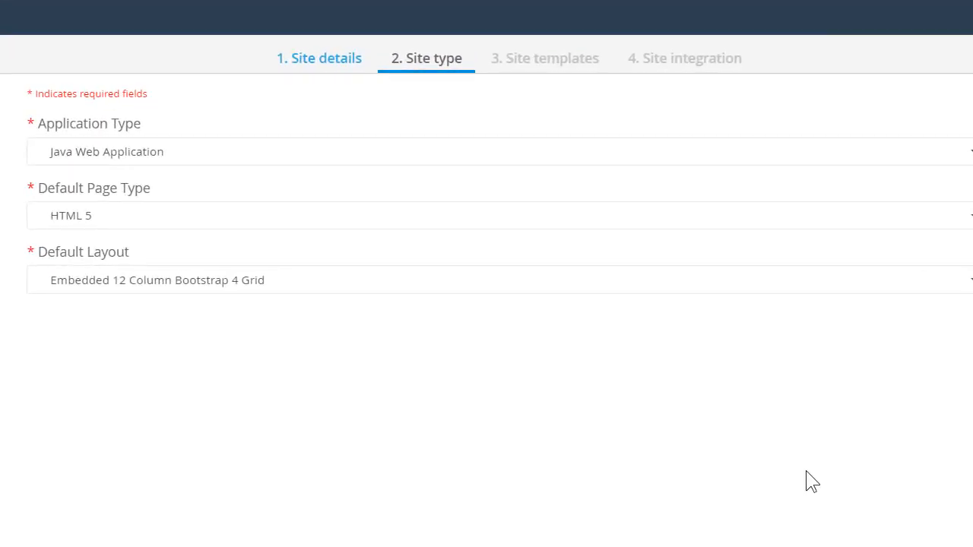
Step: Review the default layout choices, keep Embedded 12 Column Bootstrap 4 Grid, and proceed to the site templates
click(738, 291)
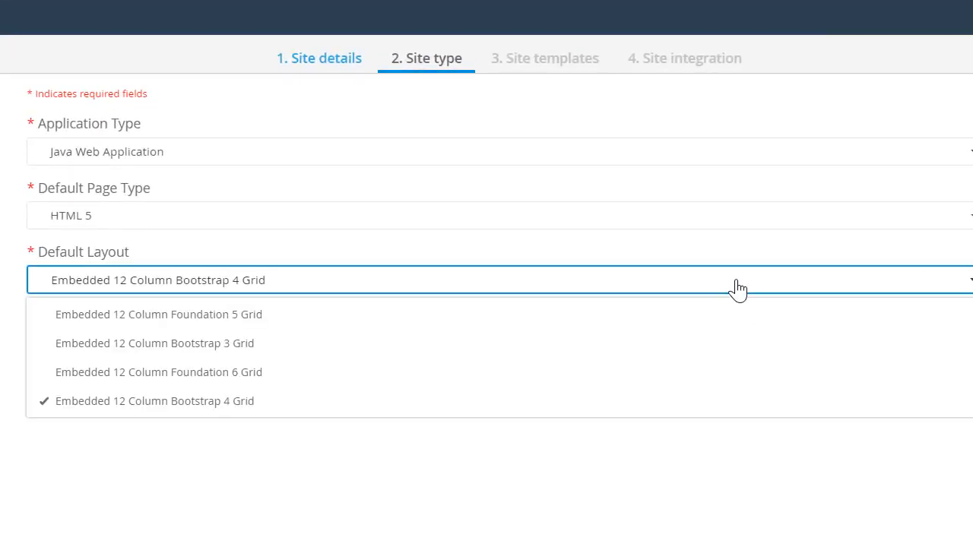
click(911, 488)
click(818, 545)
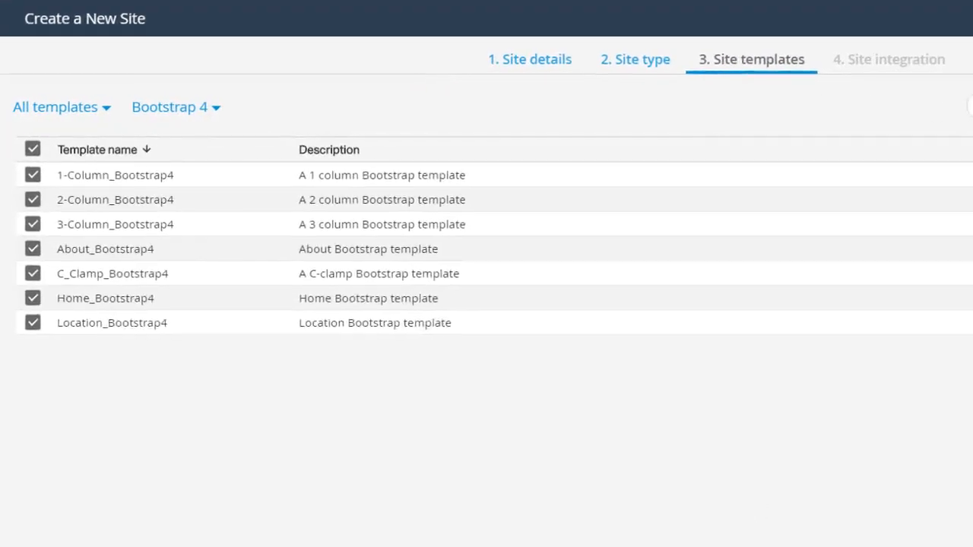
Step: View the site templates for all frameworks, and restore the template filter to Bootstrap 4
click(196, 110)
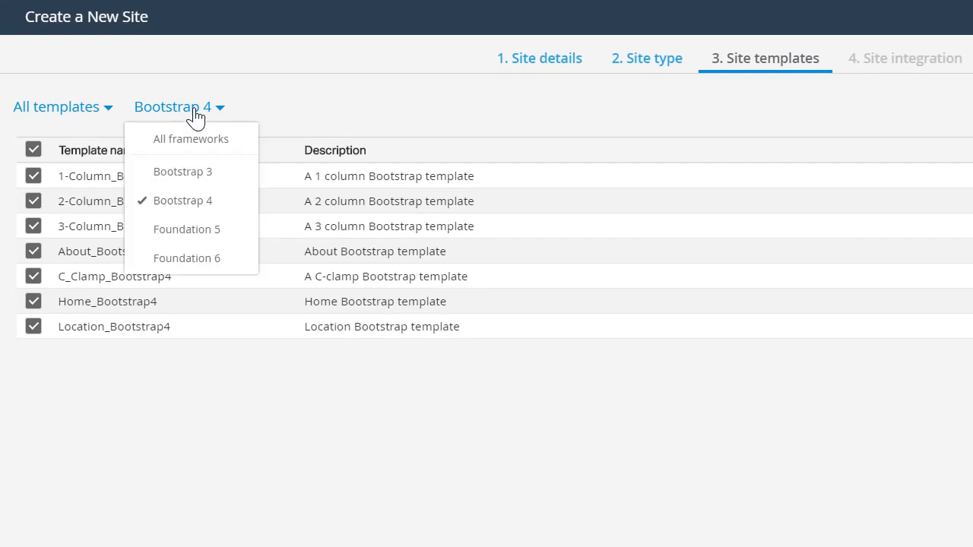
click(199, 140)
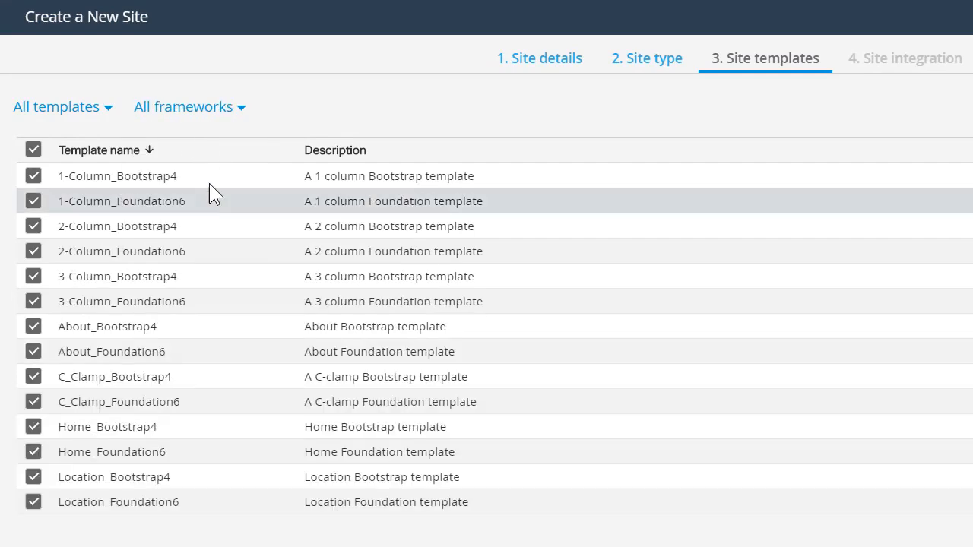
click(218, 109)
click(195, 201)
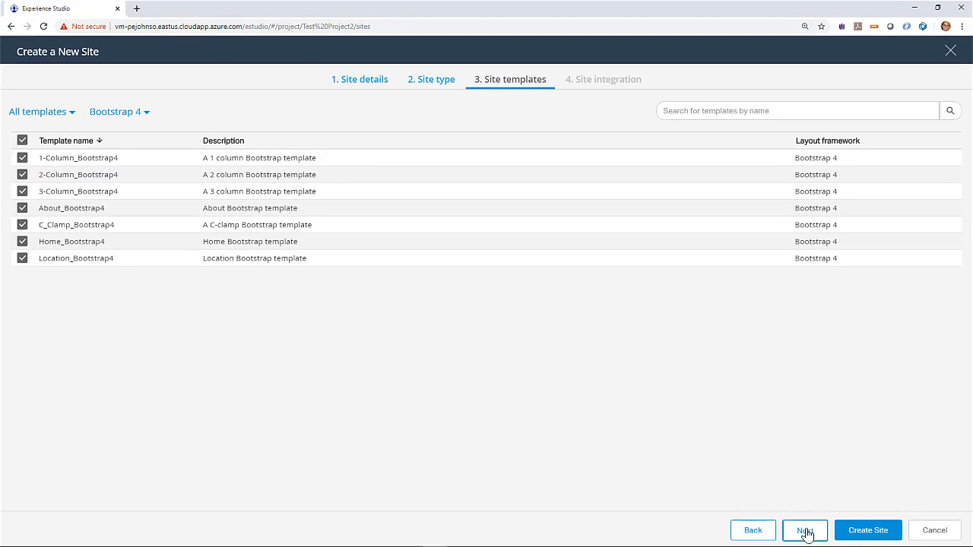
Step: Create the site with all Bootstrap 4 templates and no analytics integrations, and open Test Site
click(805, 530)
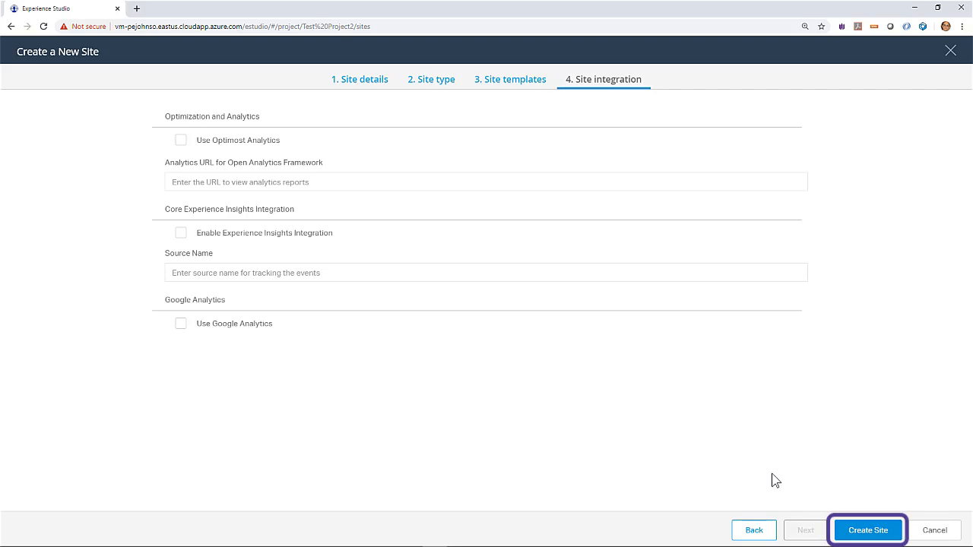
click(875, 530)
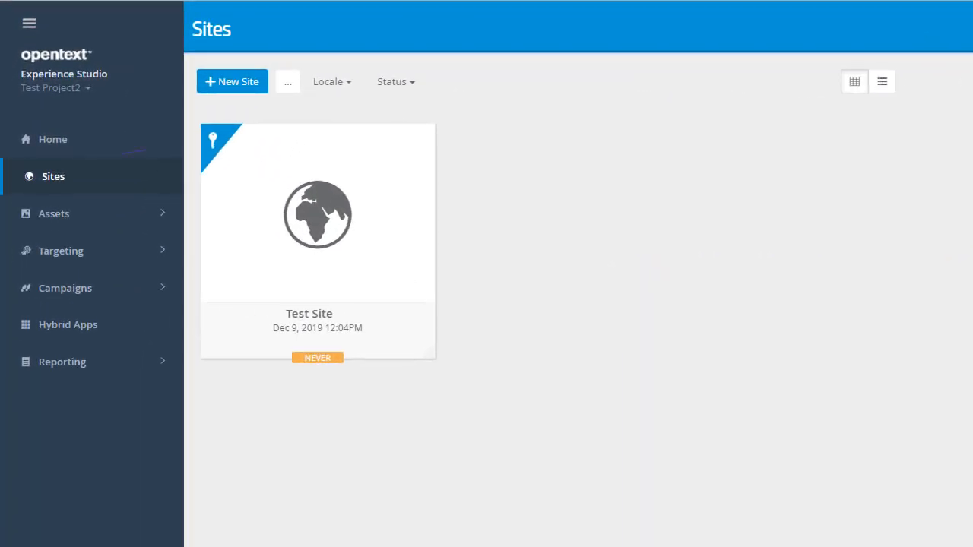
mouse_move(321, 214)
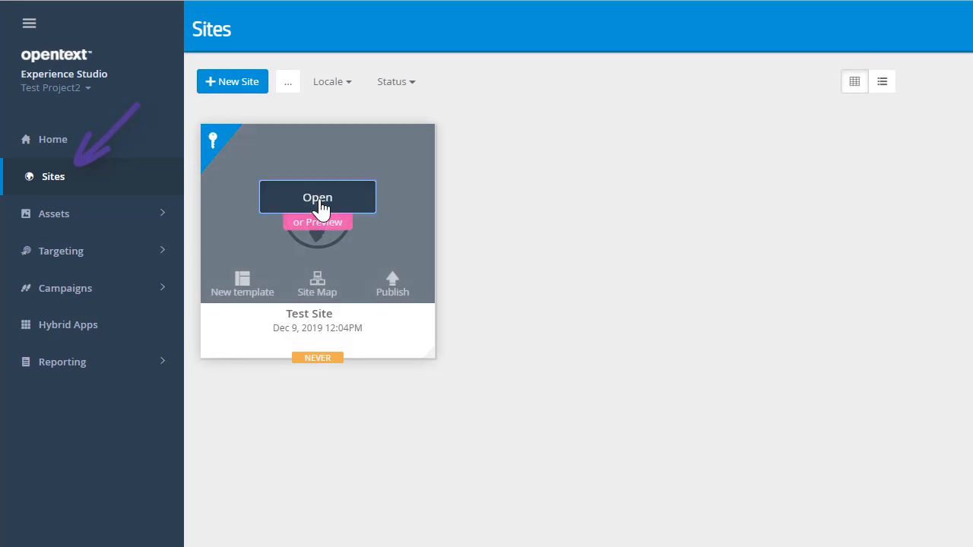
click(317, 200)
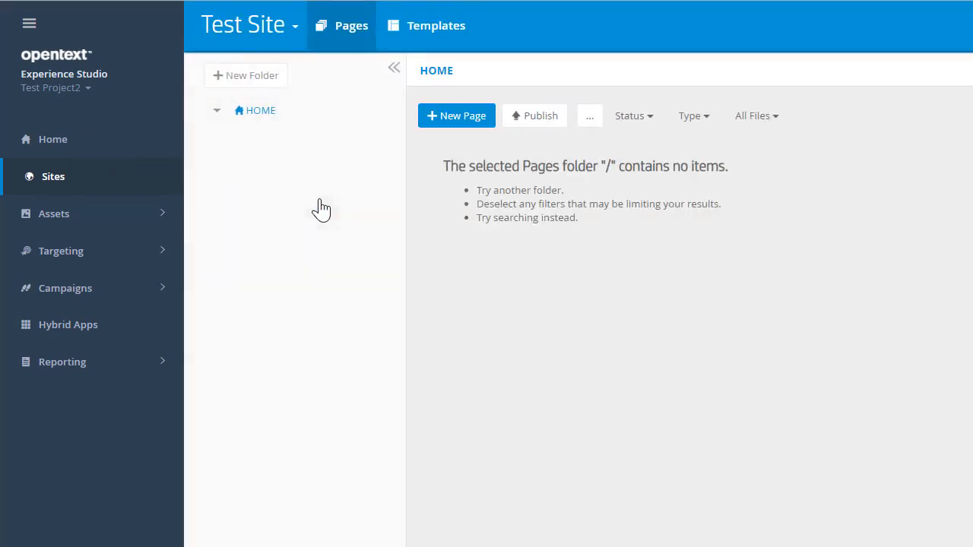
Step: Start a new page in Test Site based on the C_Clamp_Bootstrap4 template and proceed to the page details
click(462, 122)
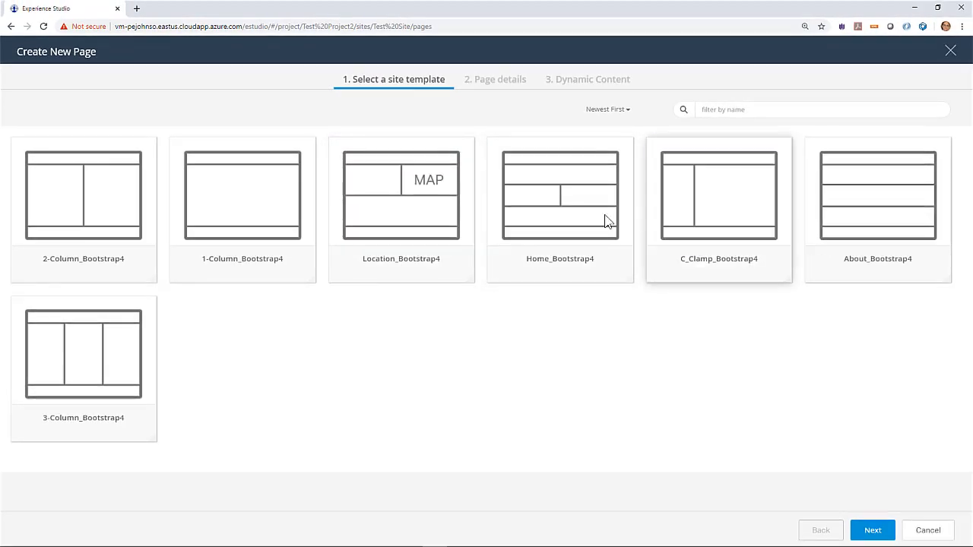
mouse_move(418, 200)
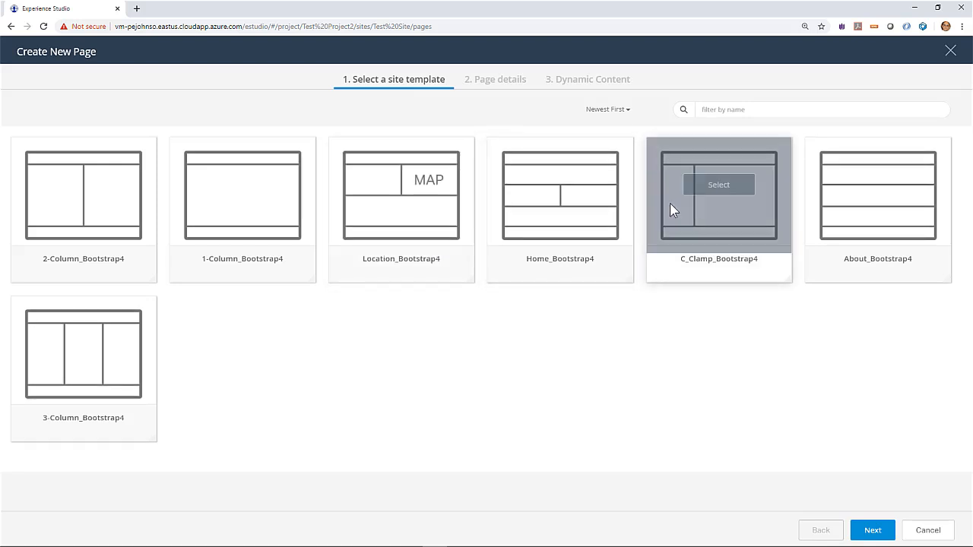
click(710, 190)
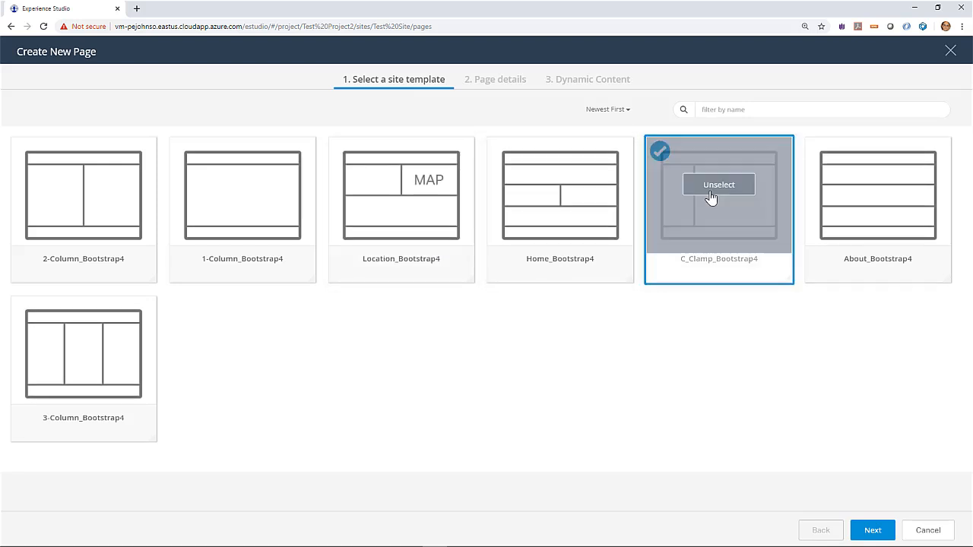
click(873, 531)
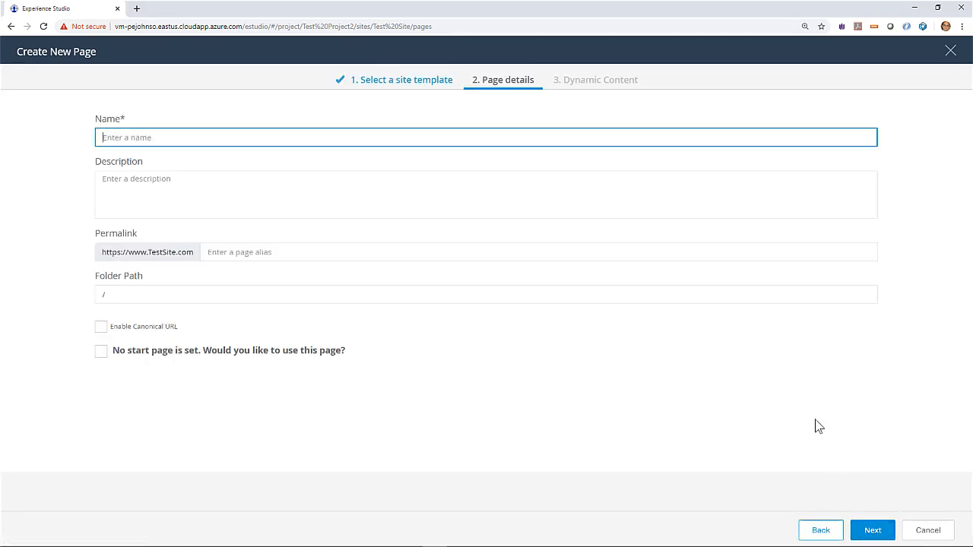
Step: Name the page Test Page, use it as the site's start page, and create it without dynamic content
text(Test Page)
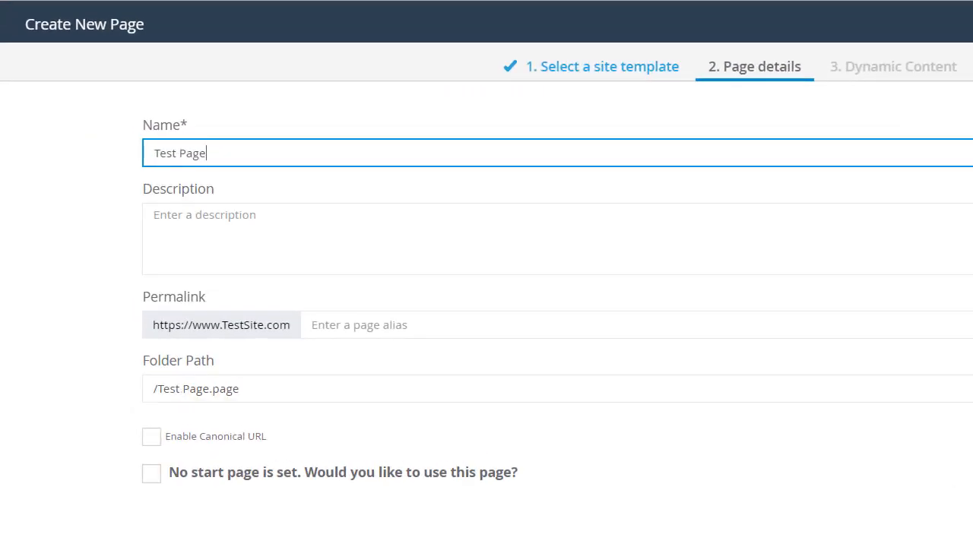
drag(253, 390, 158, 390)
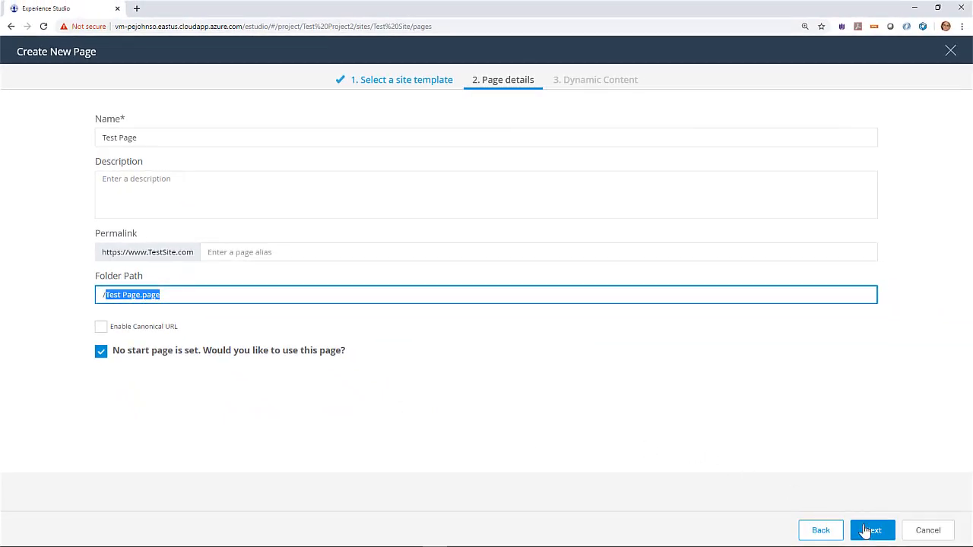
click(869, 531)
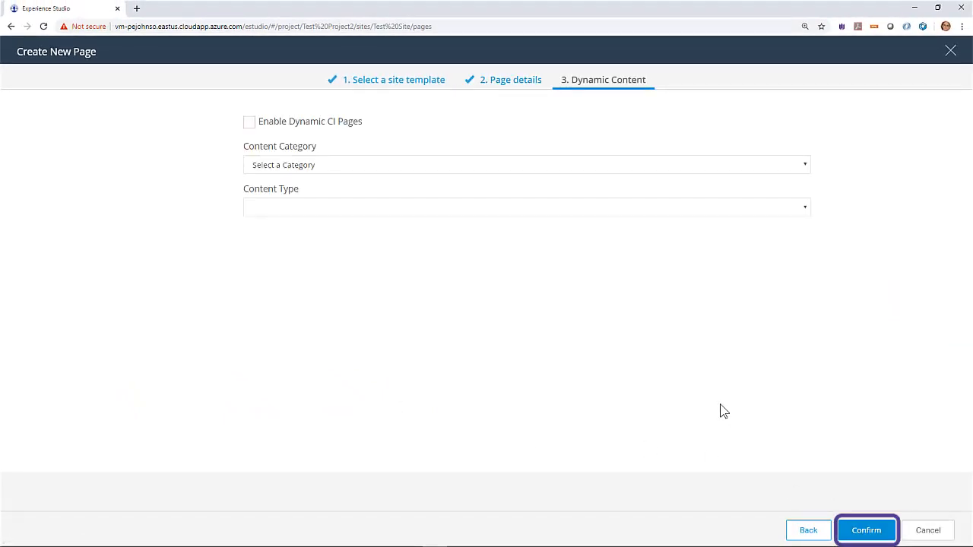
click(877, 534)
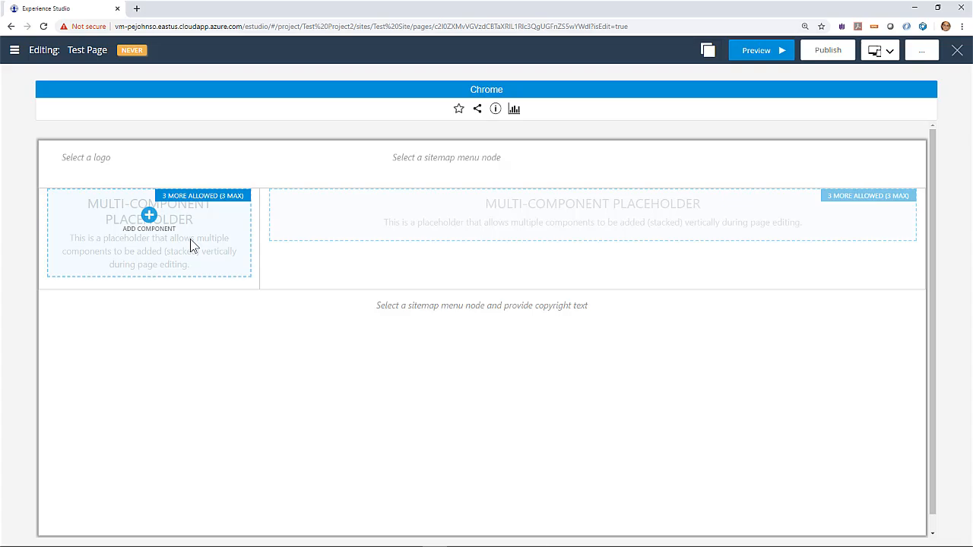
Step: Review the basic components available for the page's narrow placeholder, and leave the page editor for the project dashboard
click(150, 219)
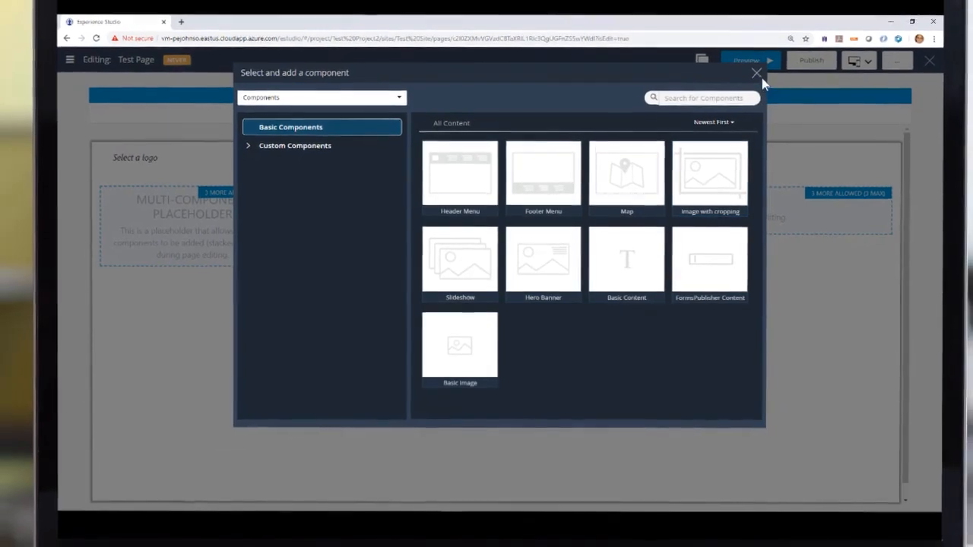
click(763, 68)
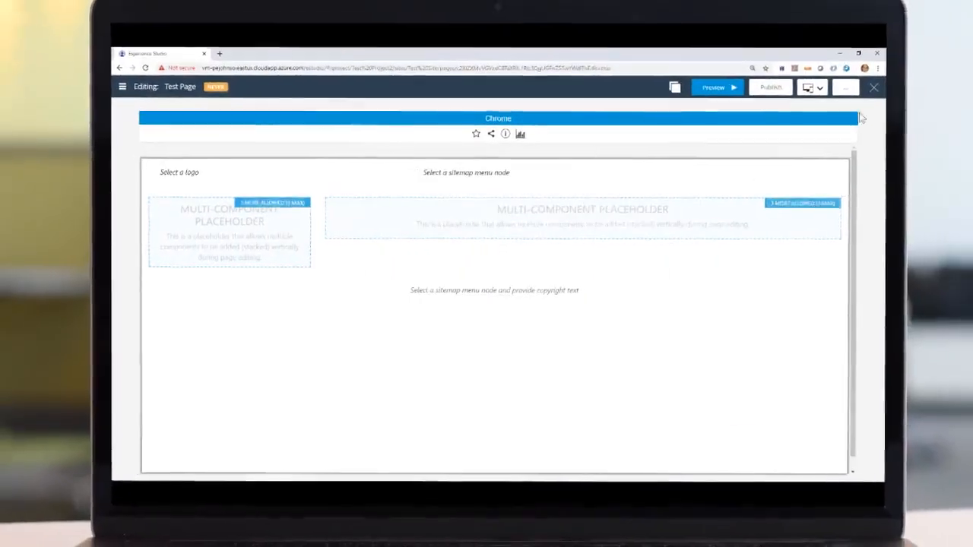
click(891, 78)
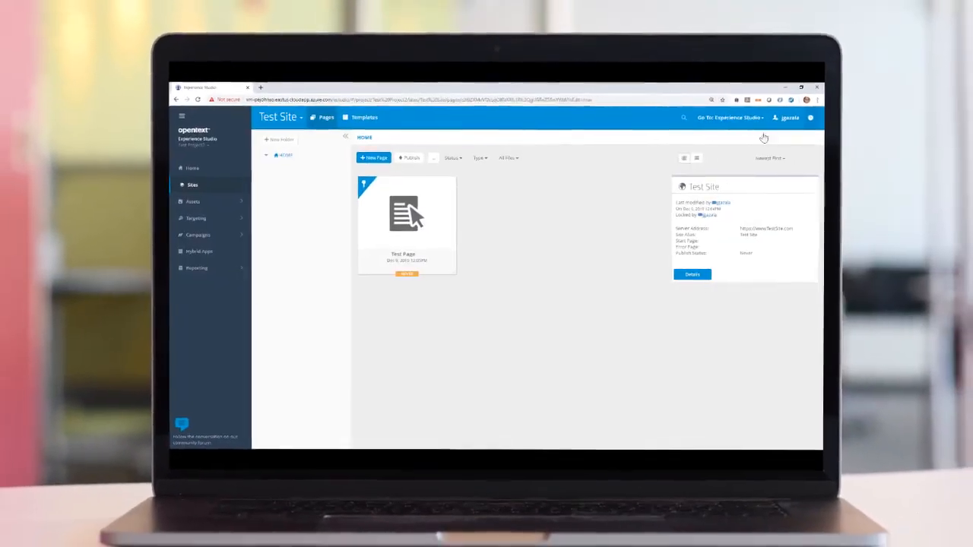
mouse_move(378, 208)
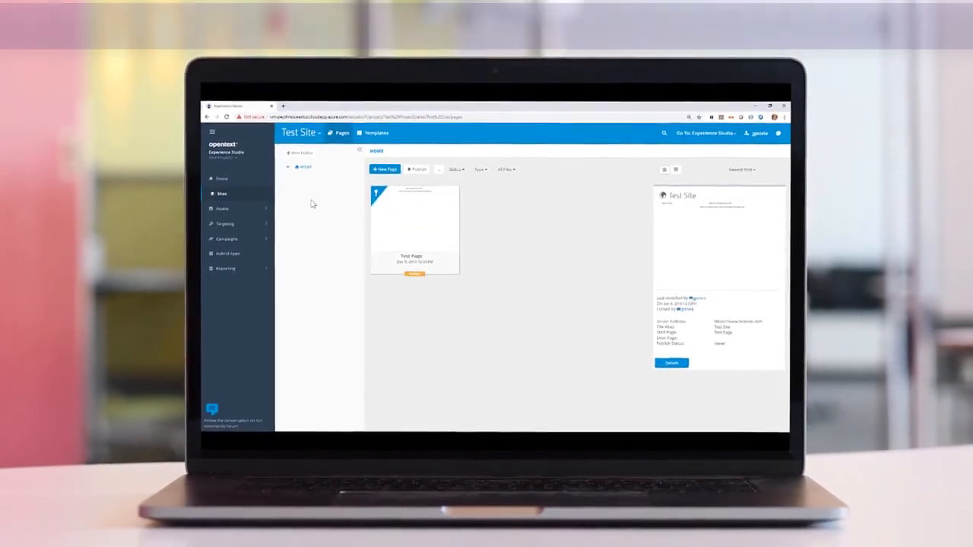
click(217, 178)
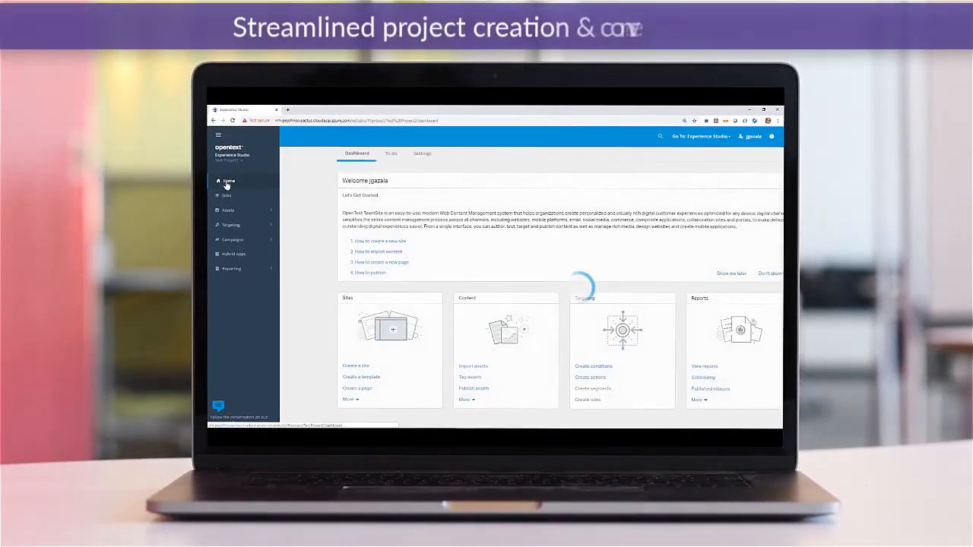